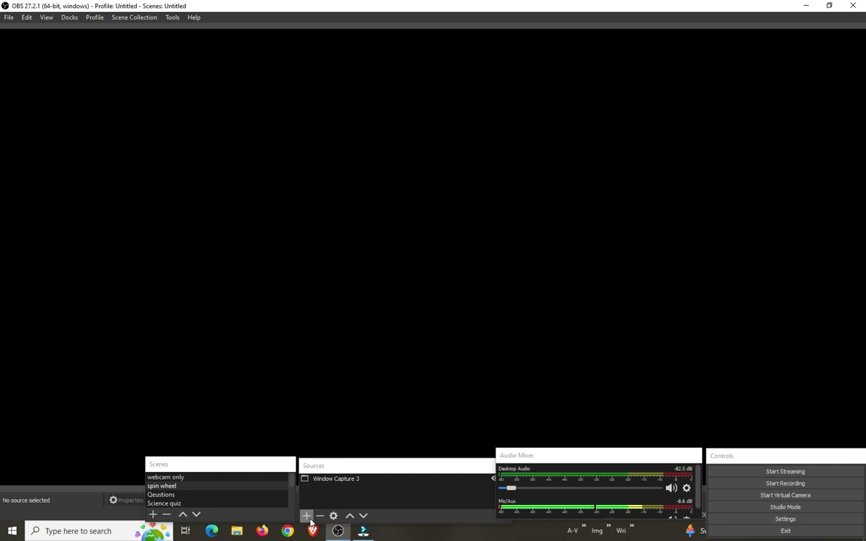
- Delete the 'Driving at the video' source from the 'looping live' scene
{"action": "scroll", "coordinate": [194, 497], "scroll_direction": "down", "scroll_amount": 2}
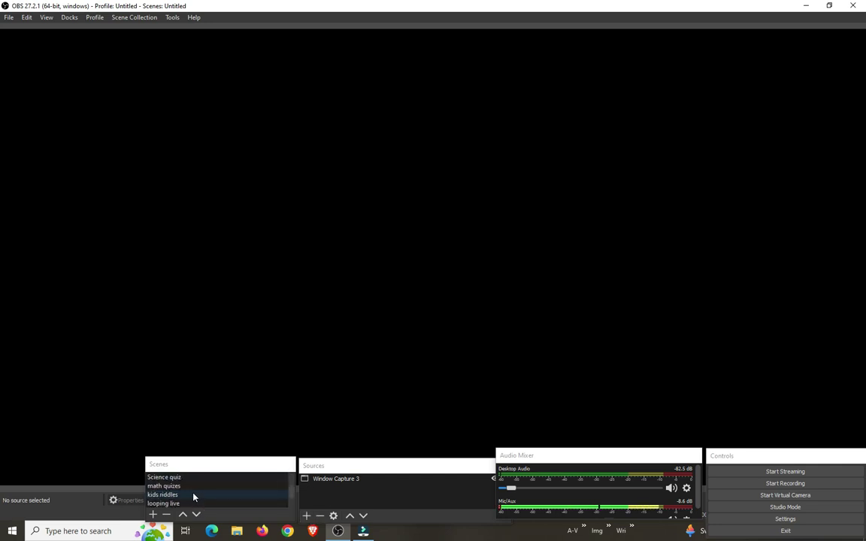
{"action": "scroll", "coordinate": [194, 497], "scroll_direction": "down", "scroll_amount": 2}
{"action": "scroll", "coordinate": [192, 497], "scroll_direction": "up", "scroll_amount": 4}
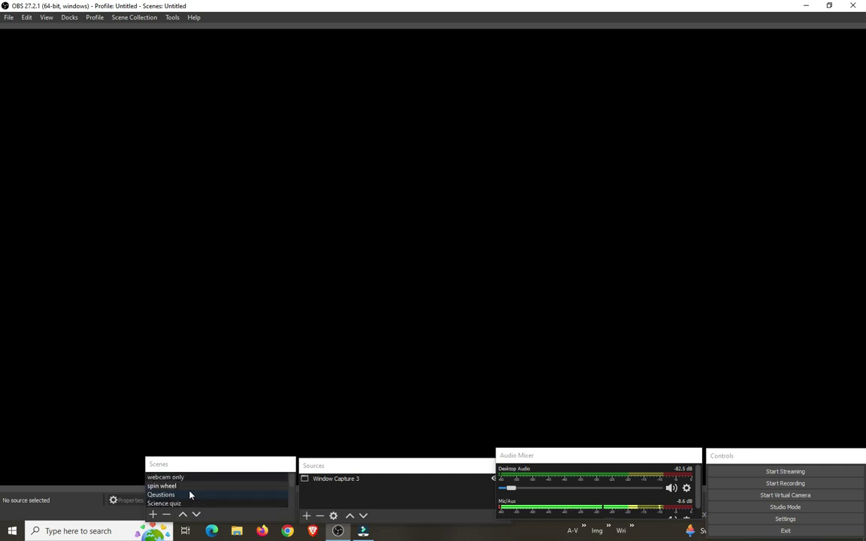
{"action": "scroll", "coordinate": [190, 495], "scroll_direction": "down", "scroll_amount": 3}
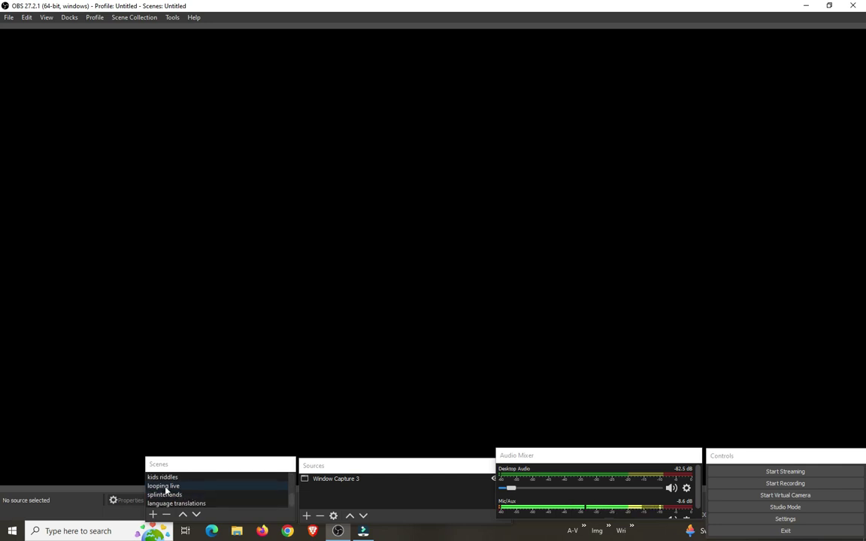
{"action": "left_click", "coordinate": [166, 487]}
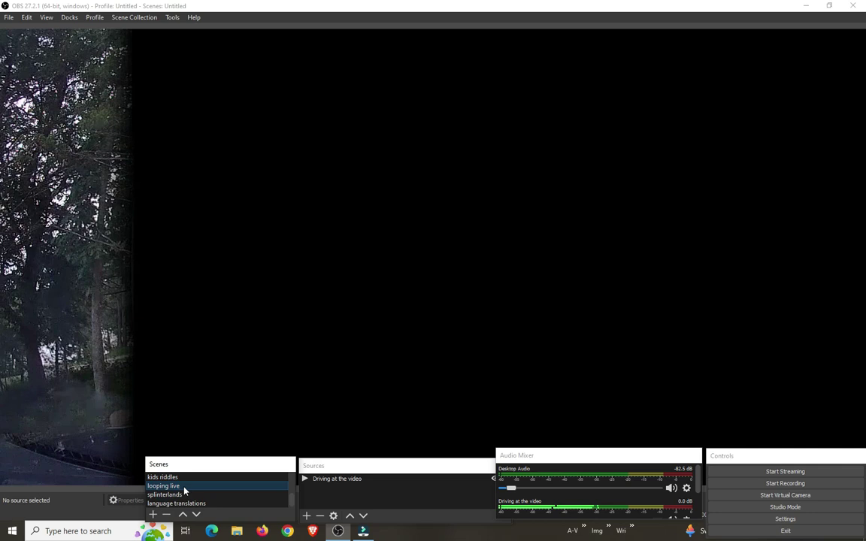
{"action": "right_click", "coordinate": [317, 478]}
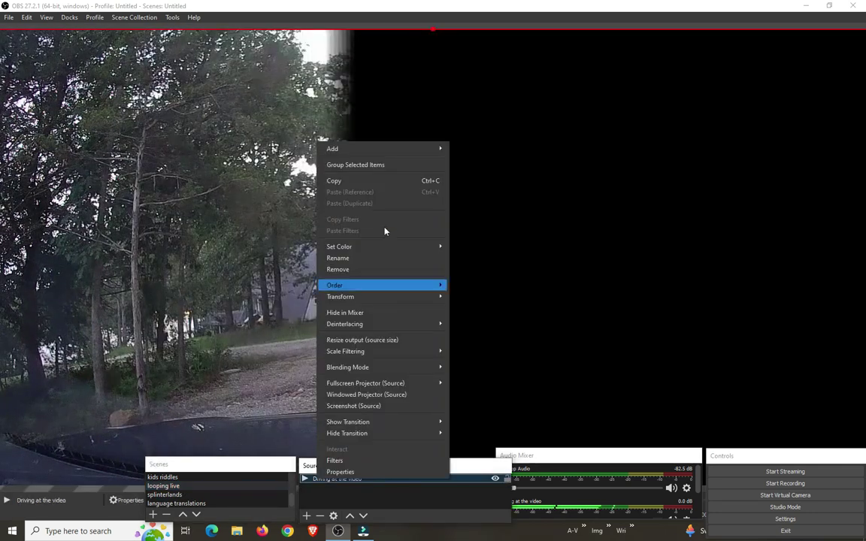
{"action": "left_click", "coordinate": [349, 269]}
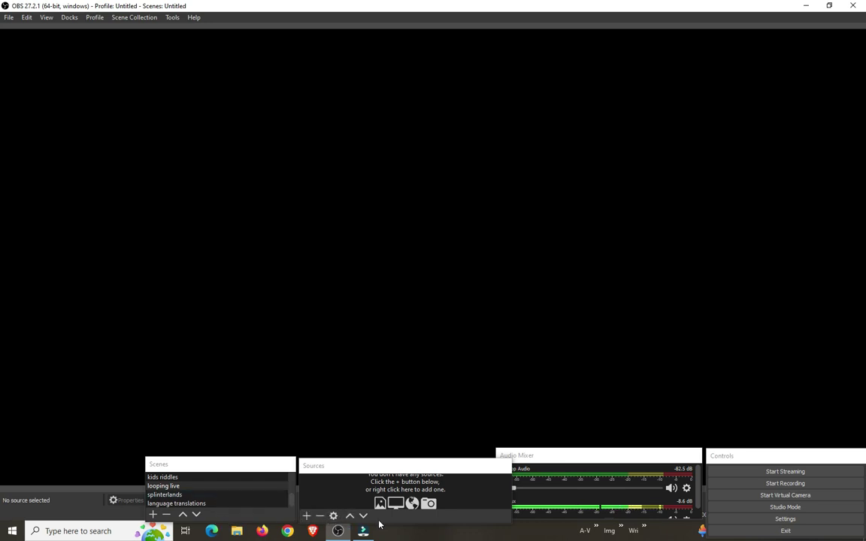
- Create a VLC Video Source named 'Drive at the lake' in the 'looping live' scene
{"action": "left_click", "coordinate": [191, 487]}
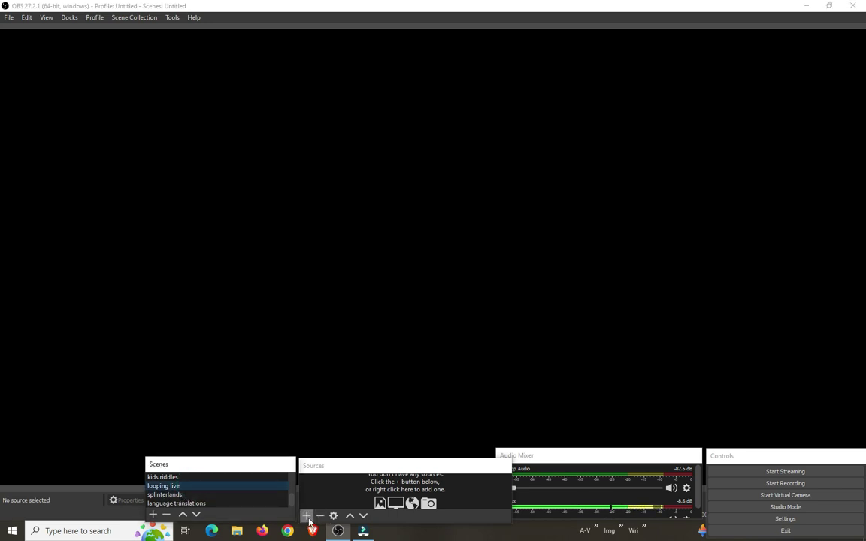
{"action": "left_click", "coordinate": [307, 516]}
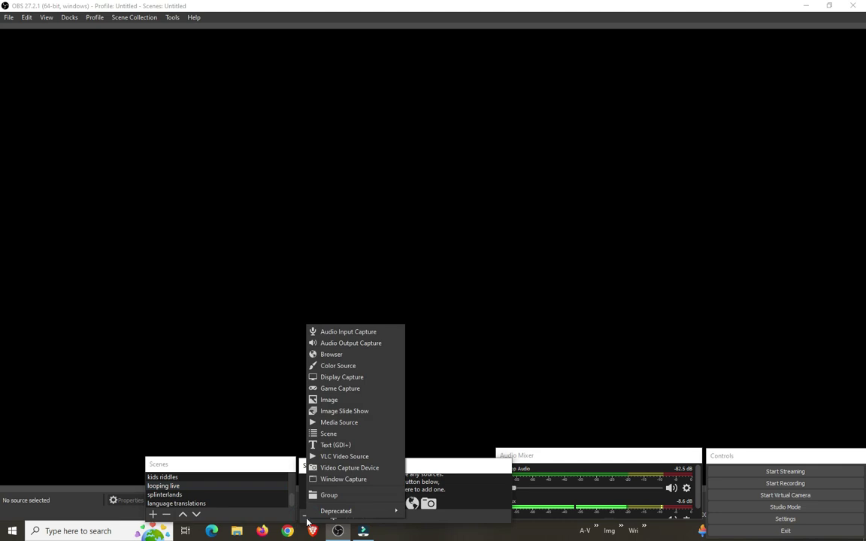
{"action": "left_click", "coordinate": [347, 457]}
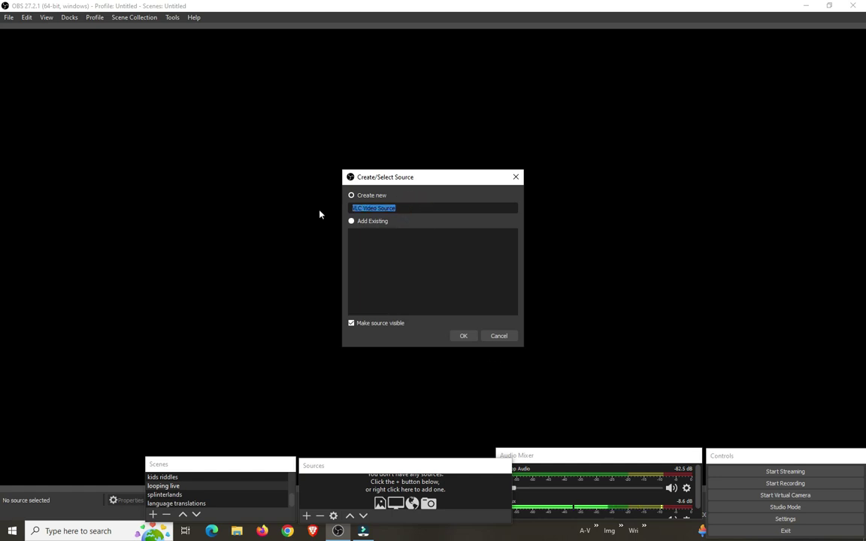
{"action": "type", "text": "Dri"}
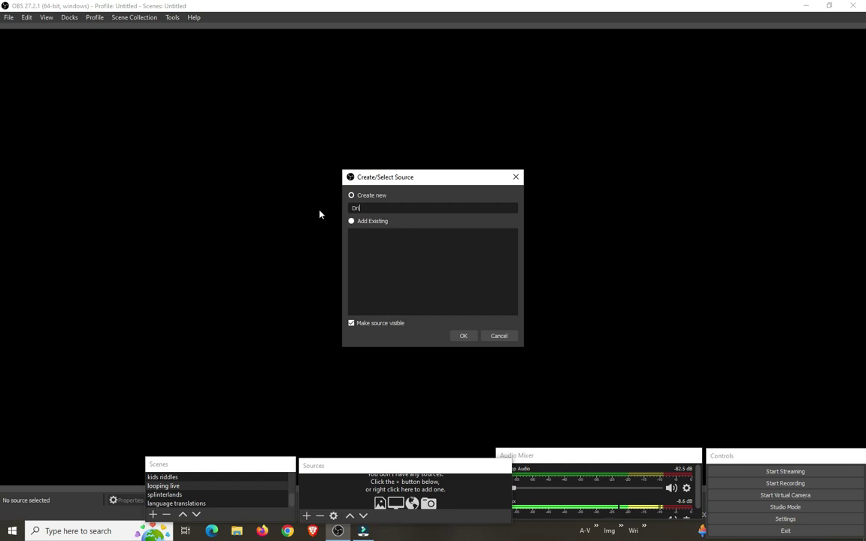
{"action": "type", "text": "ve a"}
{"action": "type", "text": "t the"}
{"action": "type", "text": " lak"}
{"action": "type", "text": "e"}
- Confirm the new source and browse to F:\2023 Filmora vids edited for playlist files
{"action": "left_click", "coordinate": [464, 336]}
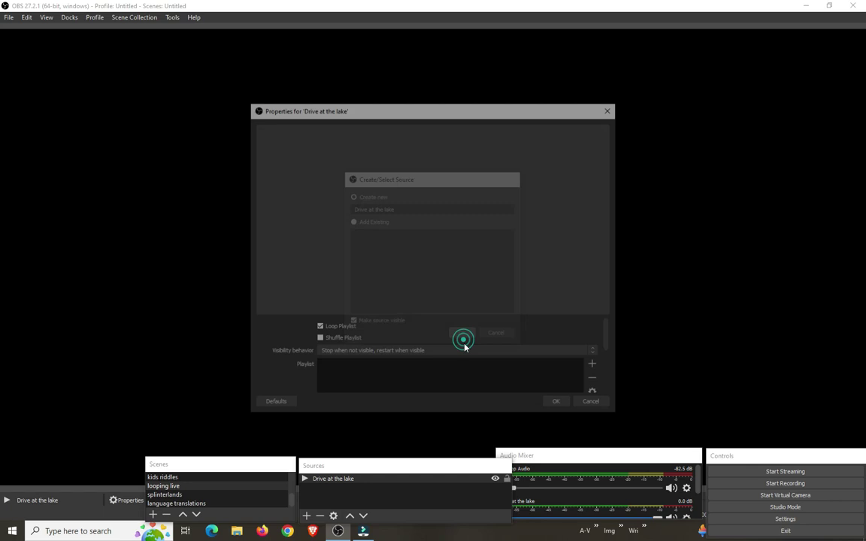
{"action": "left_click", "coordinate": [595, 365]}
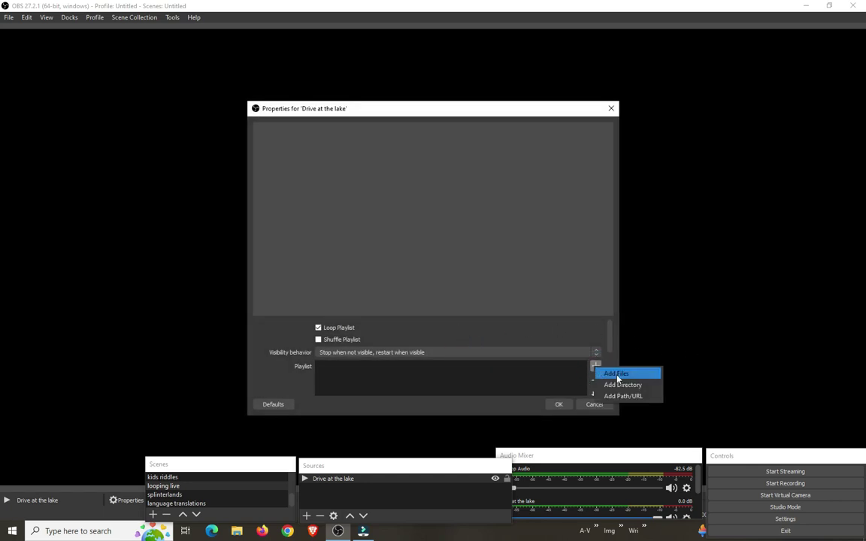
{"action": "left_click", "coordinate": [616, 374]}
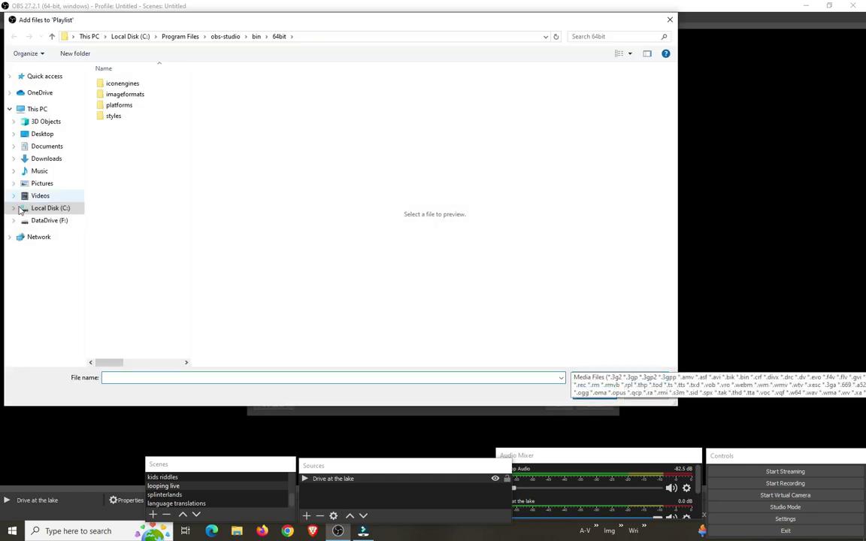
{"action": "left_click", "coordinate": [46, 220]}
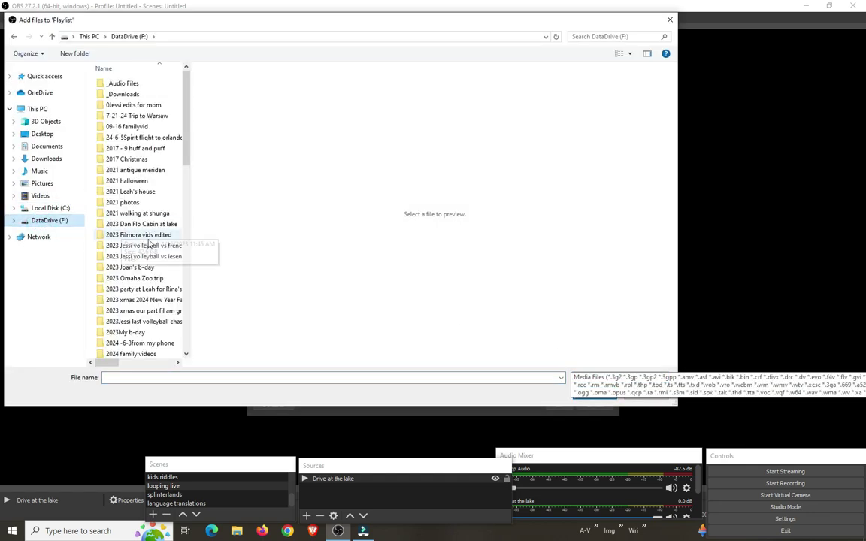
{"action": "double_click", "coordinate": [154, 234]}
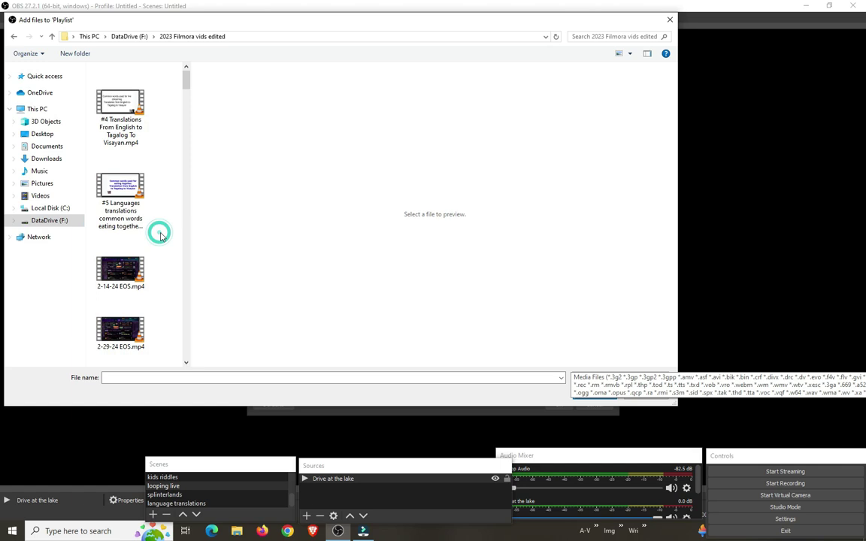
- Add the 'Drive to Warsaw lake day and night' video to the looping playlist and apply
{"action": "scroll", "coordinate": [145, 210], "scroll_direction": "down", "scroll_amount": 5}
{"action": "scroll", "coordinate": [135, 241], "scroll_direction": "down", "scroll_amount": 3}
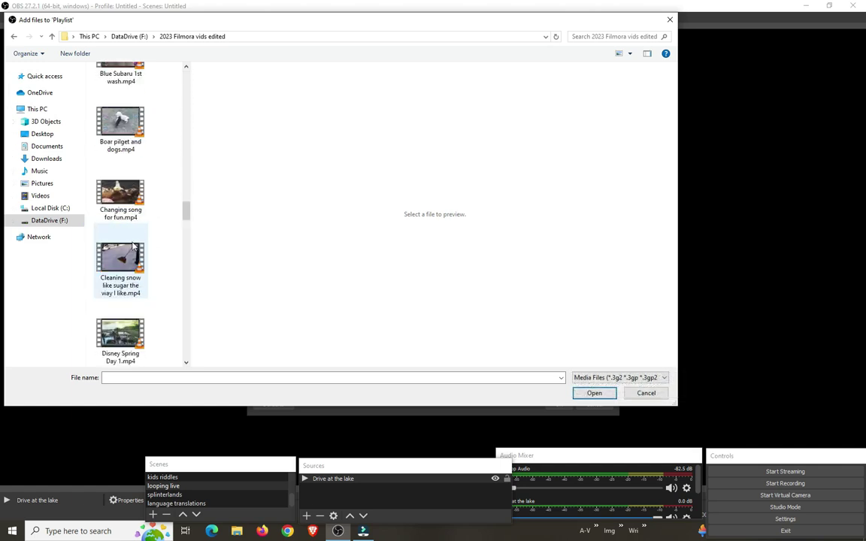
{"action": "scroll", "coordinate": [133, 245], "scroll_direction": "down", "scroll_amount": 3}
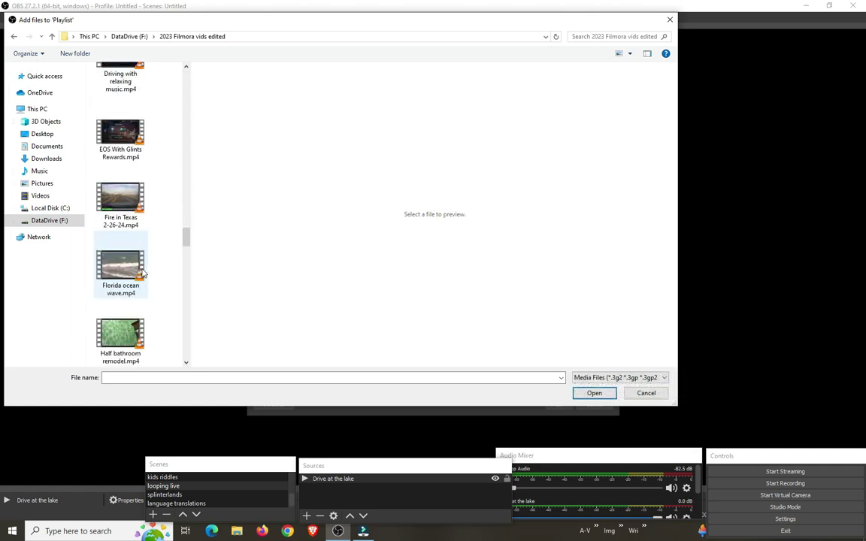
{"action": "scroll", "coordinate": [142, 275], "scroll_direction": "up", "scroll_amount": 2}
{"action": "left_click", "coordinate": [117, 128]}
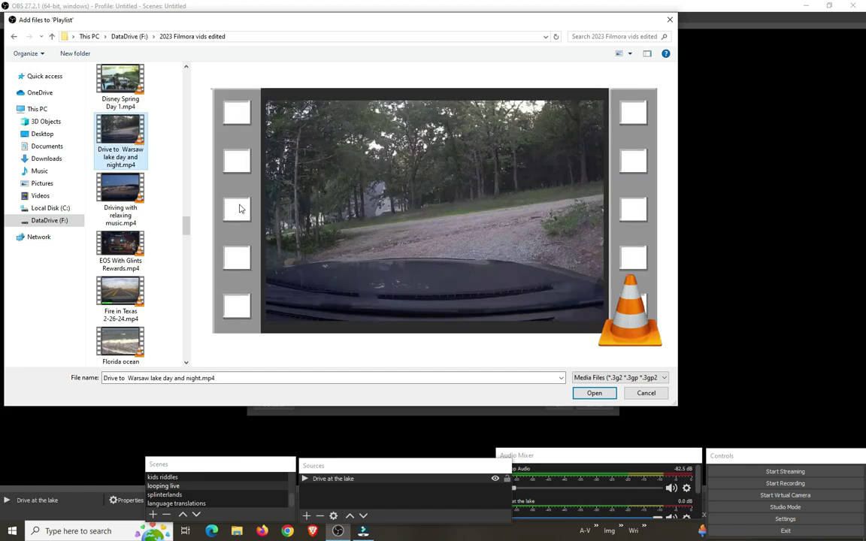
{"action": "left_click", "coordinate": [592, 394]}
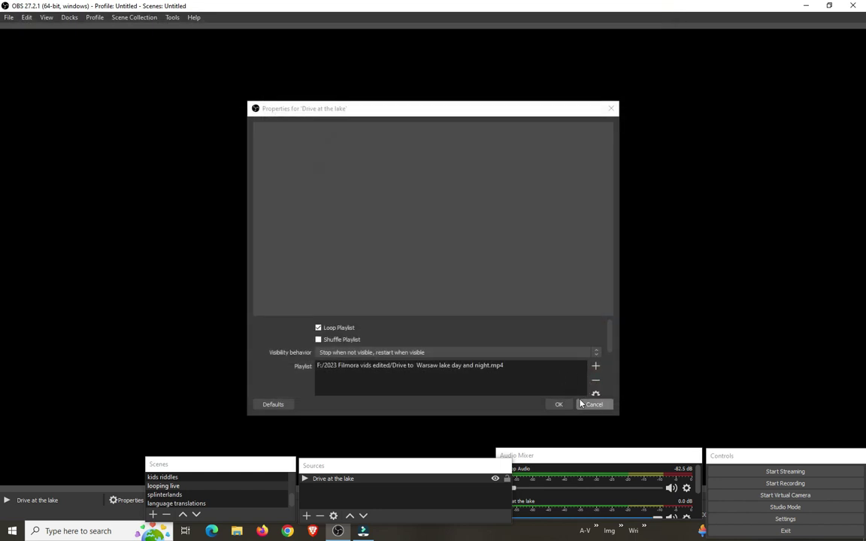
{"action": "left_click", "coordinate": [560, 405]}
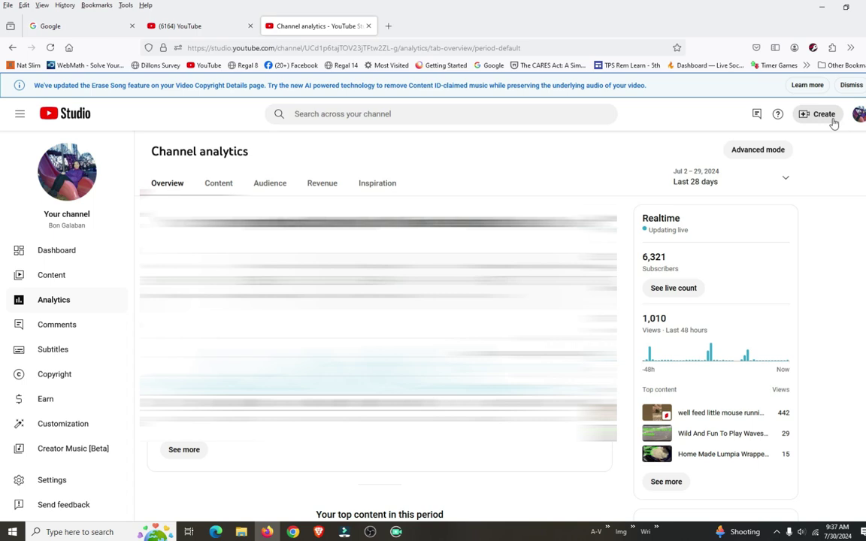
- Start a new Go live stream titled 'Drving to the lakke' and fill in its description
{"action": "left_click", "coordinate": [825, 120]}
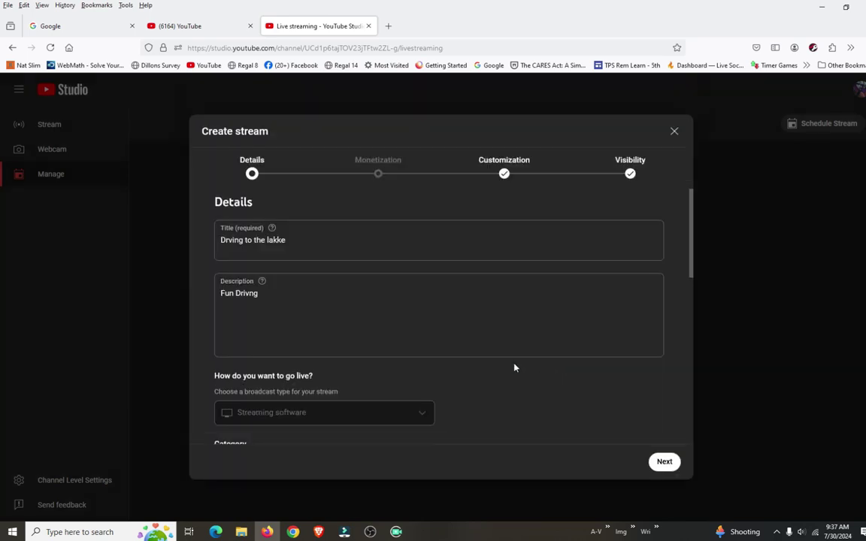
{"action": "left_click", "coordinate": [300, 325]}
{"action": "left_click", "coordinate": [661, 464]}
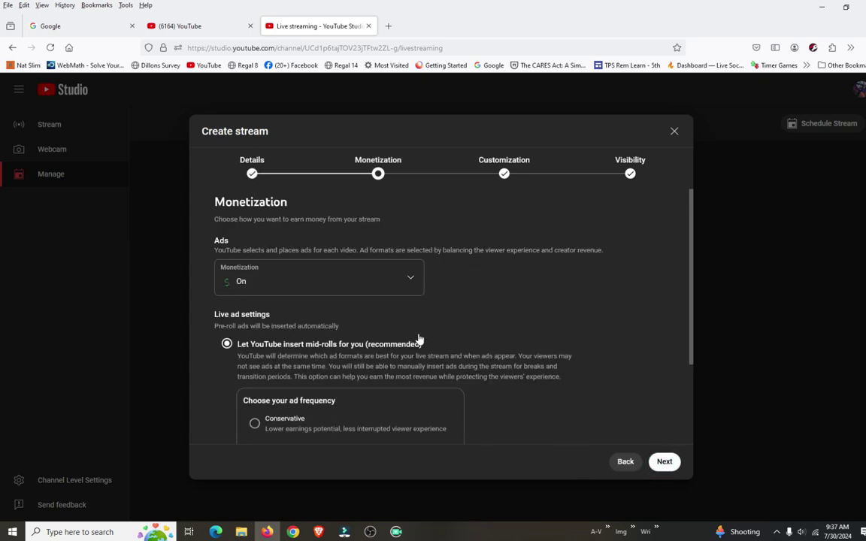
- Skip Monetization and Customization, make the stream Public, and schedule it for Jul 30, 2024, 9:40 AM
{"action": "scroll", "coordinate": [414, 359], "scroll_direction": "down", "scroll_amount": 1}
{"action": "scroll", "coordinate": [414, 359], "scroll_direction": "down", "scroll_amount": 2}
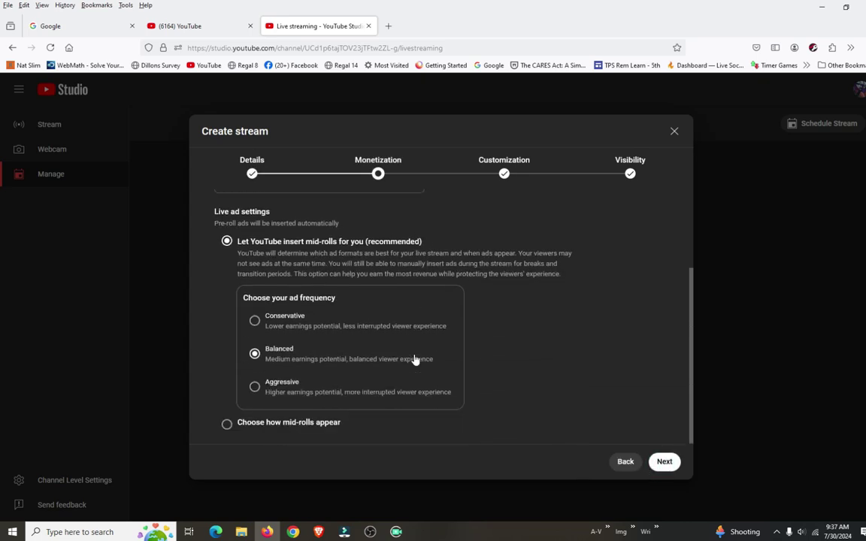
{"action": "left_click", "coordinate": [664, 461]}
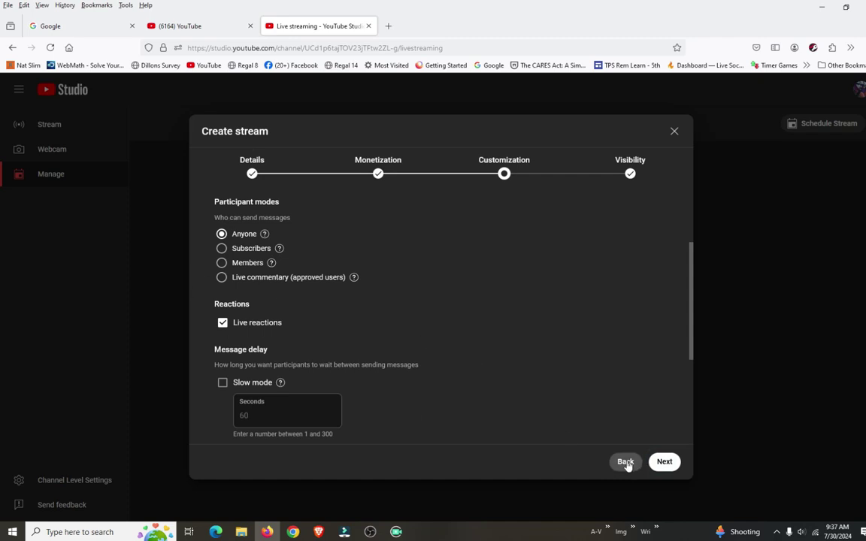
{"action": "left_click", "coordinate": [665, 462]}
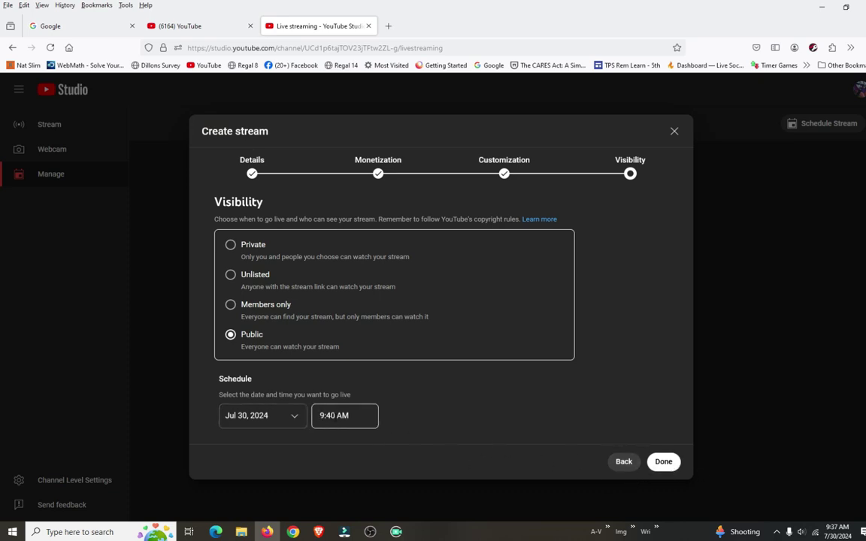
{"action": "left_click", "coordinate": [661, 463]}
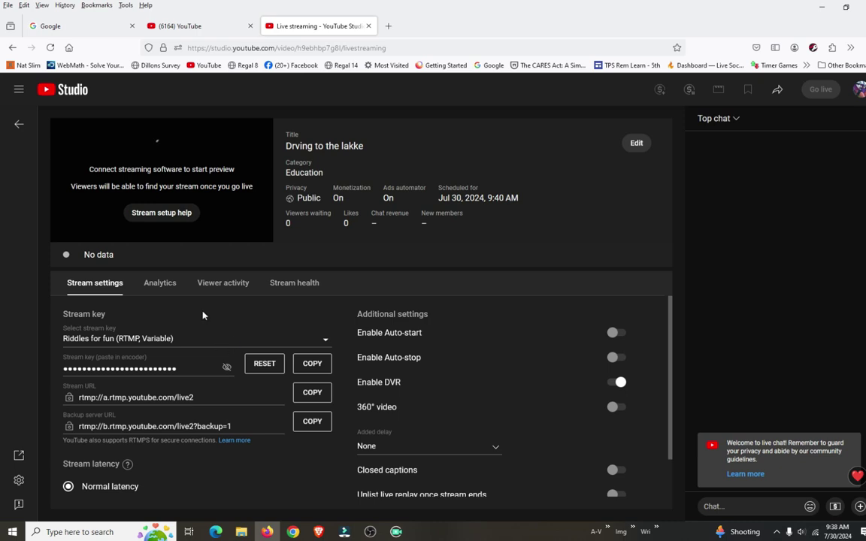
- Copy the stream key from Stream setup help and return to OBS Studio
{"action": "left_click", "coordinate": [164, 214]}
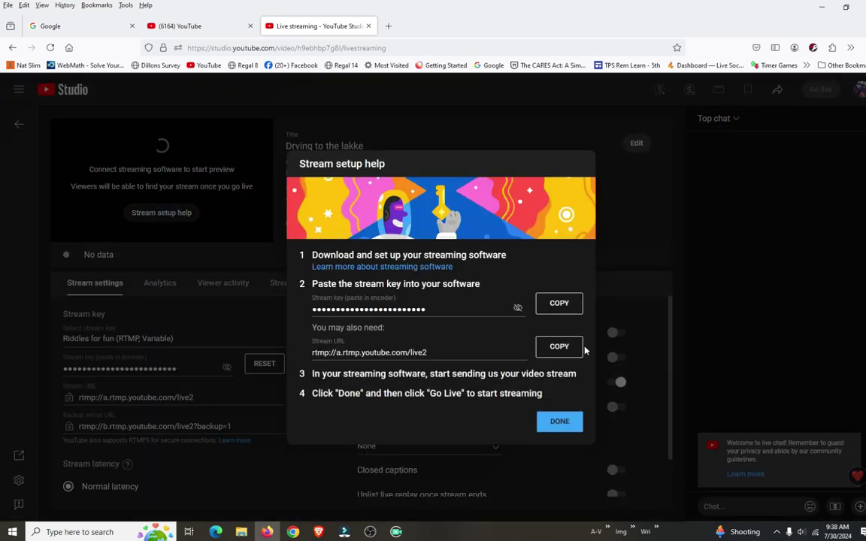
{"action": "left_click", "coordinate": [559, 304]}
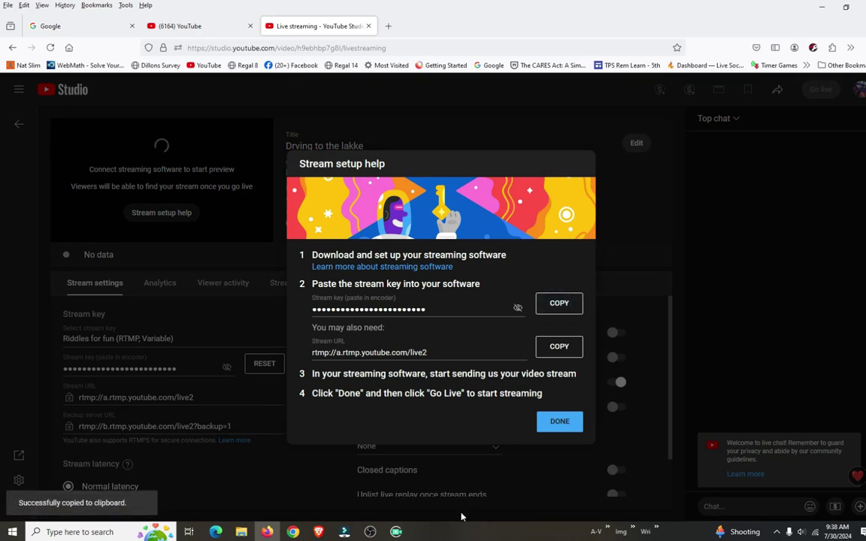
{"action": "left_click", "coordinate": [370, 531]}
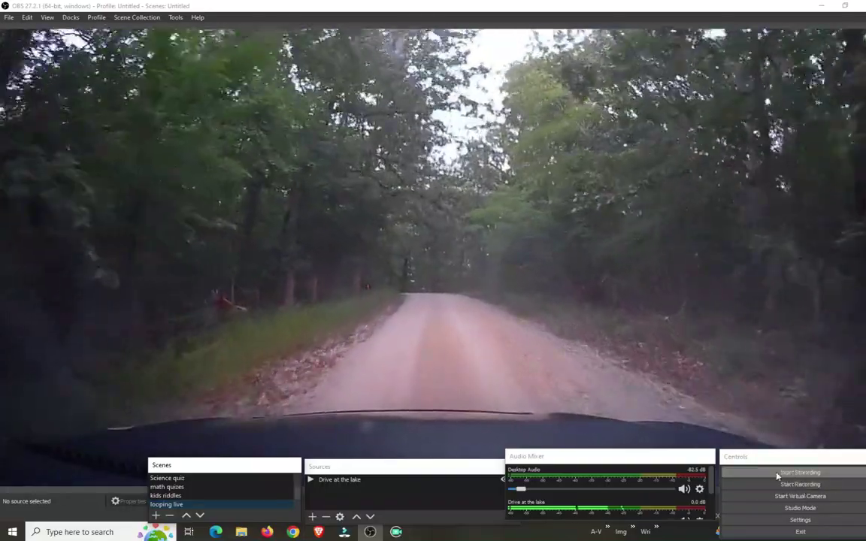
- Paste the YouTube stream key into OBS Stream settings under Use Stream Key and apply
{"action": "left_click", "coordinate": [800, 520]}
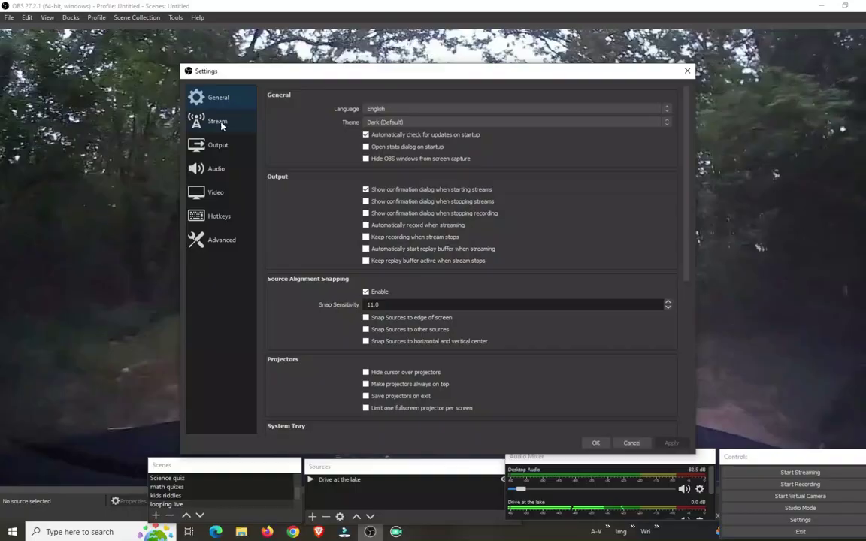
{"action": "left_click", "coordinate": [219, 123]}
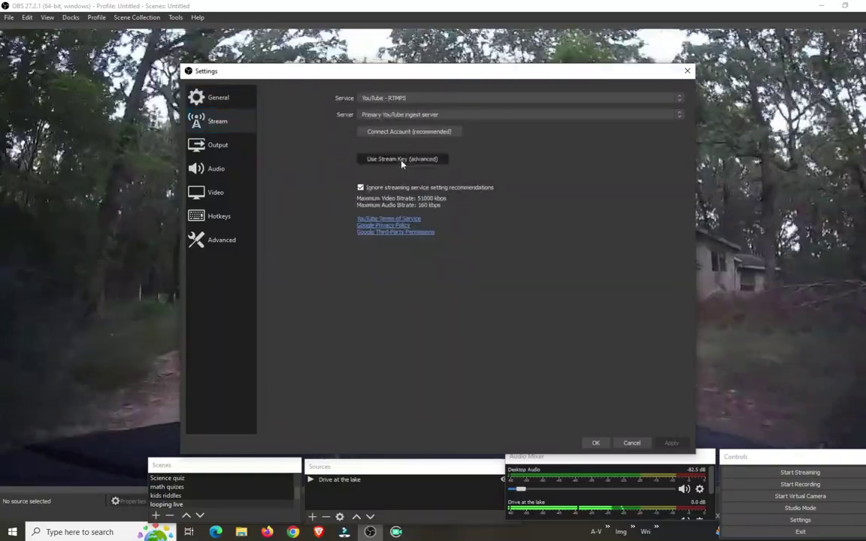
{"action": "left_click", "coordinate": [401, 160]}
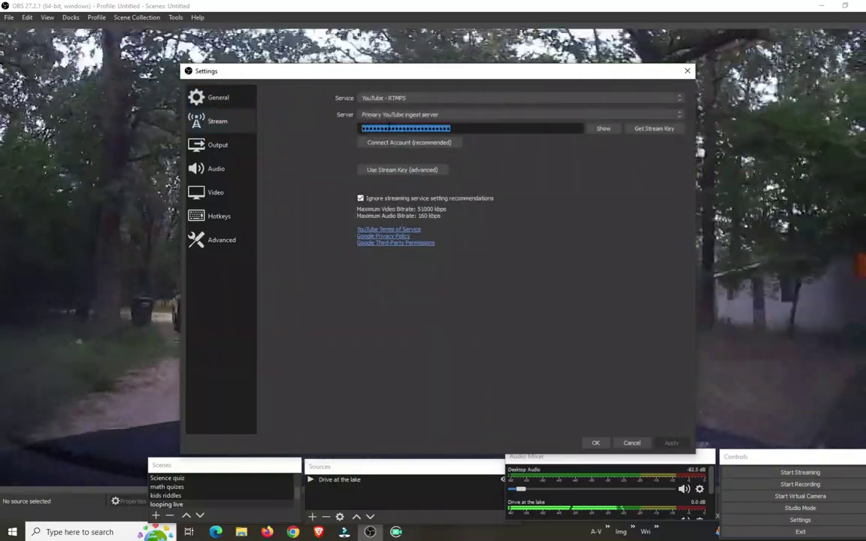
{"action": "right_click", "coordinate": [382, 126]}
{"action": "left_click", "coordinate": [407, 184]}
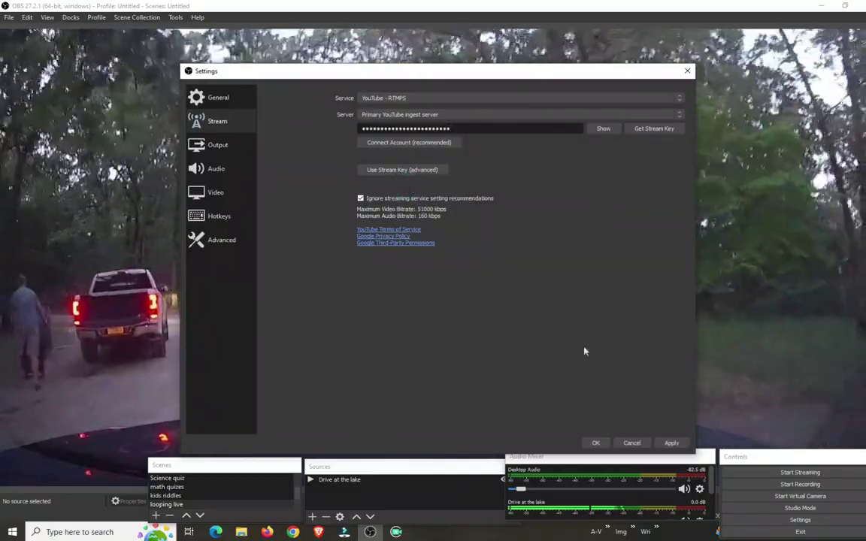
{"action": "left_click", "coordinate": [671, 443]}
{"action": "left_click", "coordinate": [595, 443]}
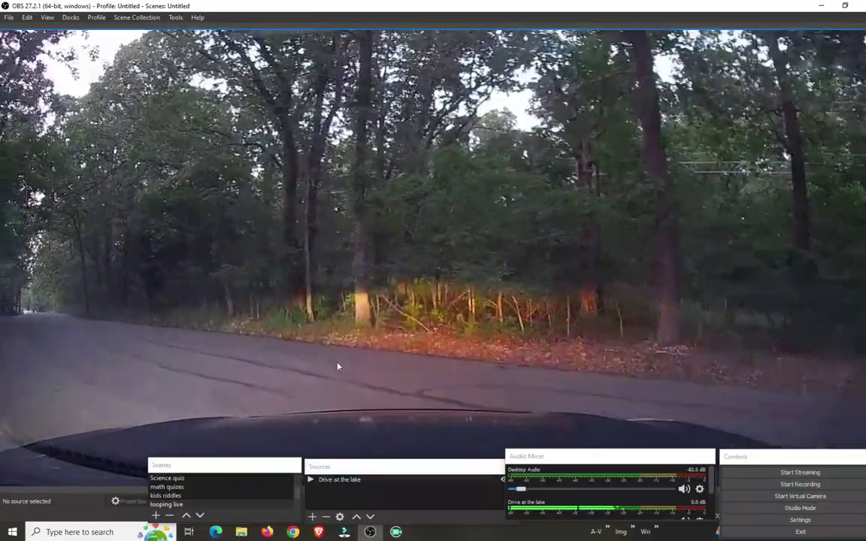
{"action": "right_click", "coordinate": [345, 481]}
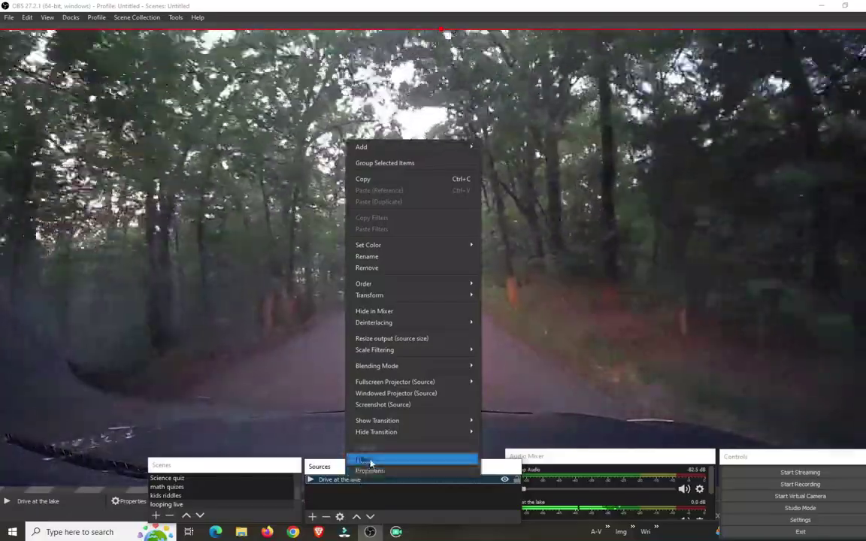
{"action": "left_click", "coordinate": [371, 471]}
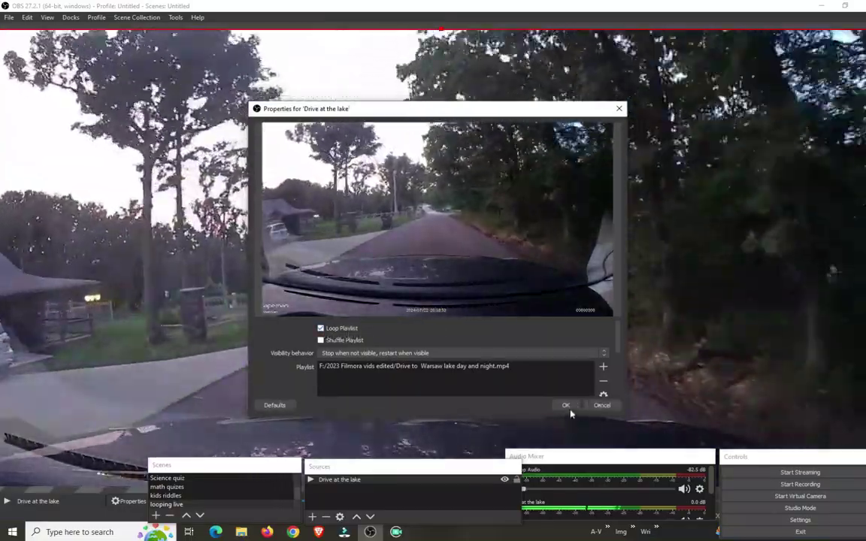
{"action": "left_click", "coordinate": [568, 406]}
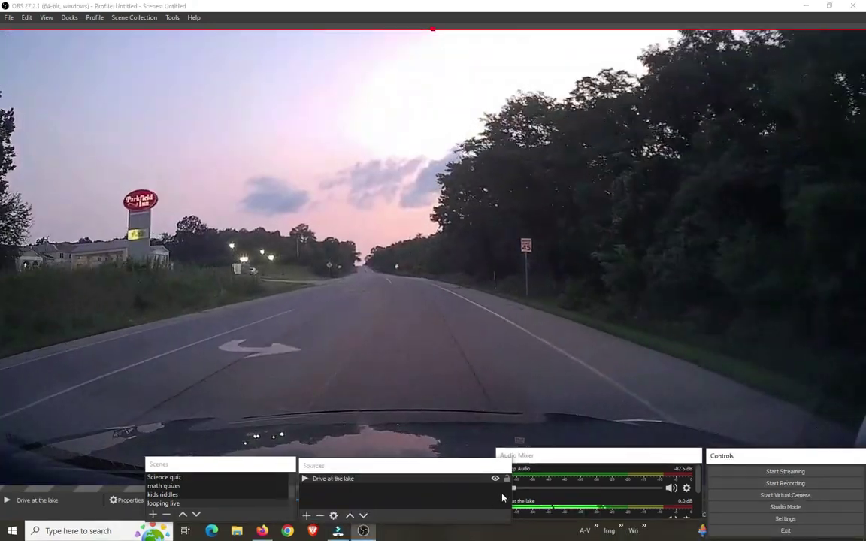
- Start streaming from OBS and confirm the Start Stream prompt
{"action": "left_click", "coordinate": [773, 472]}
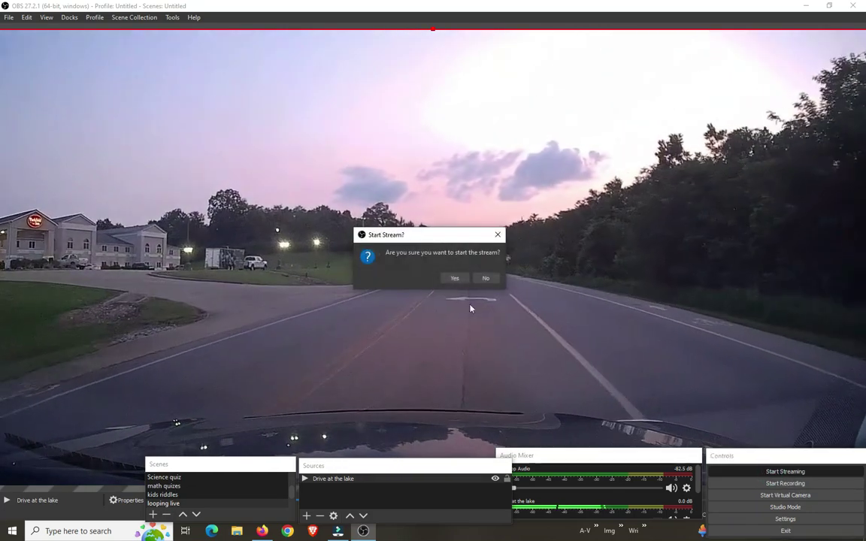
{"action": "left_click", "coordinate": [455, 279]}
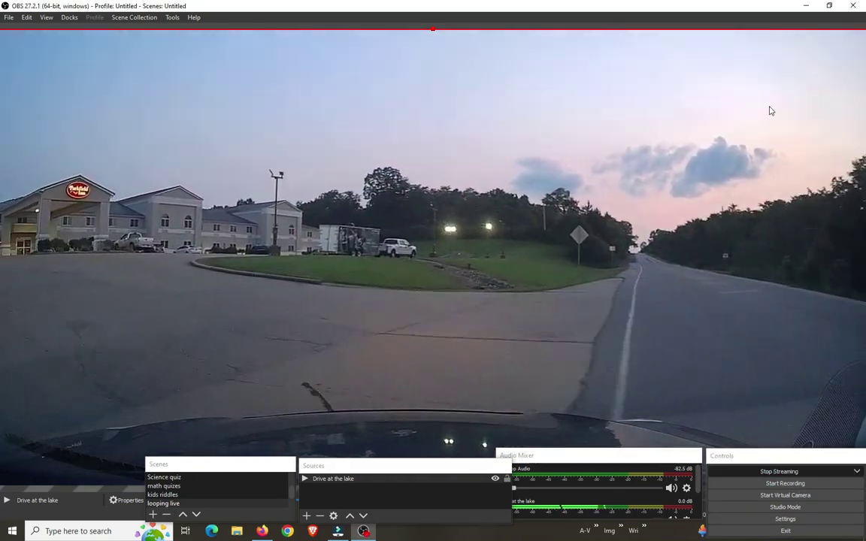